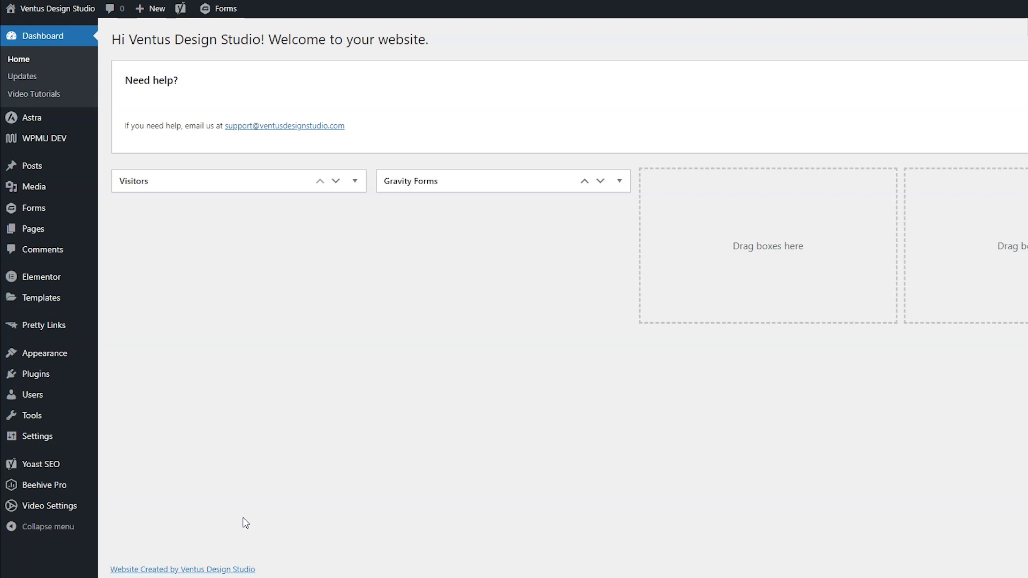
Leave the WordPress dashboard and go to the live homepage via Visit Site.
{"action": "left_click", "coordinate": [274, 470]}
{"action": "mouse_move", "coordinate": [75, 9]}
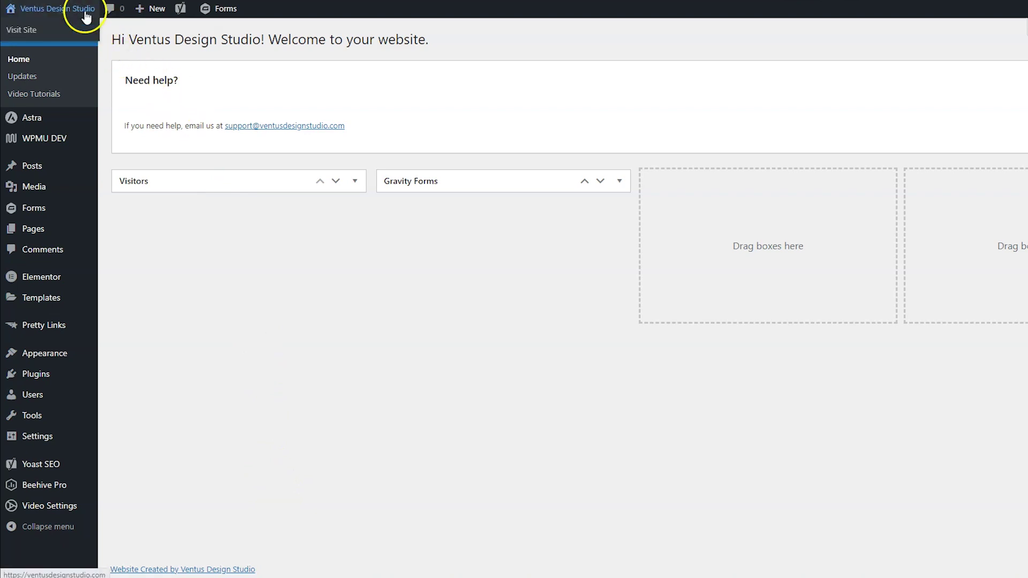
{"action": "left_click", "coordinate": [34, 37]}
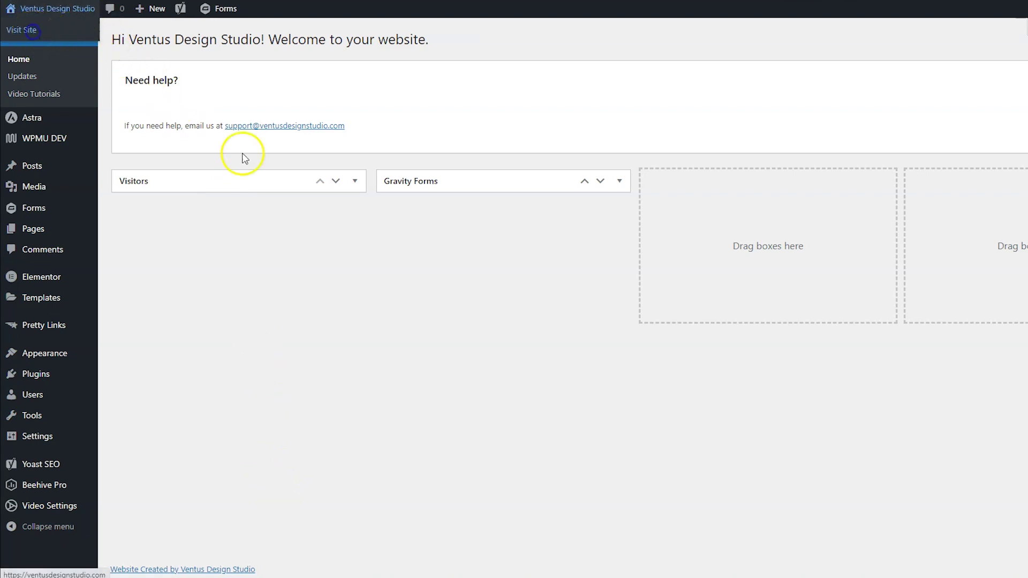
Open the homepage in Elementor and go to Site Settings > Global Colors.
{"action": "mouse_move", "coordinate": [368, 21]}
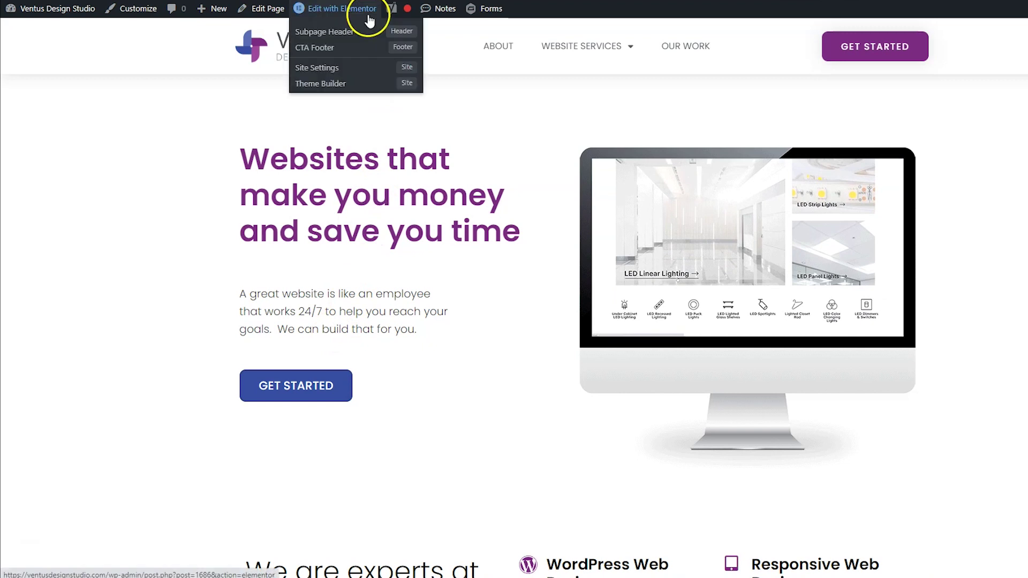
{"action": "left_click", "coordinate": [338, 68]}
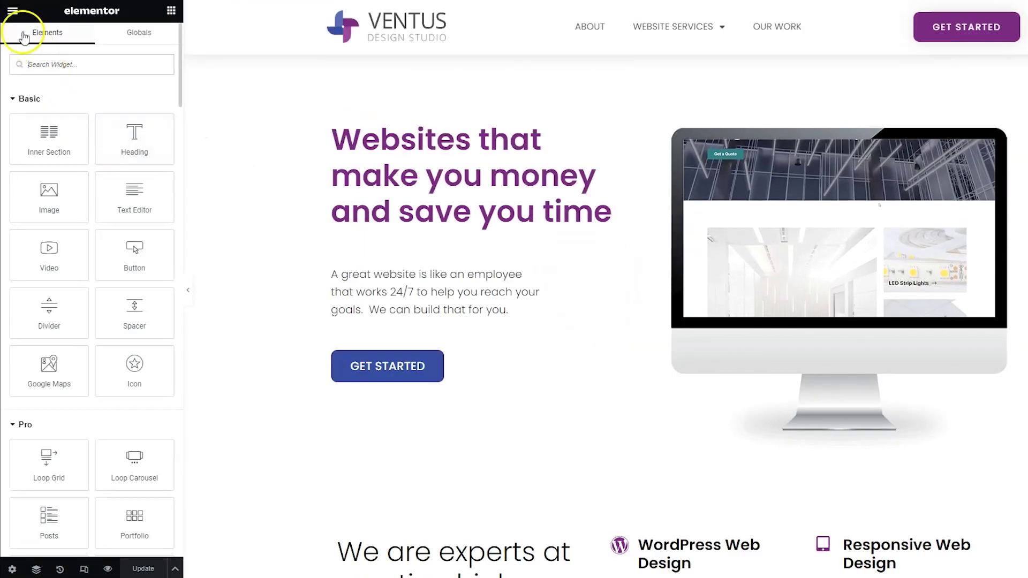
{"action": "left_click", "coordinate": [13, 16]}
{"action": "left_click", "coordinate": [61, 75]}
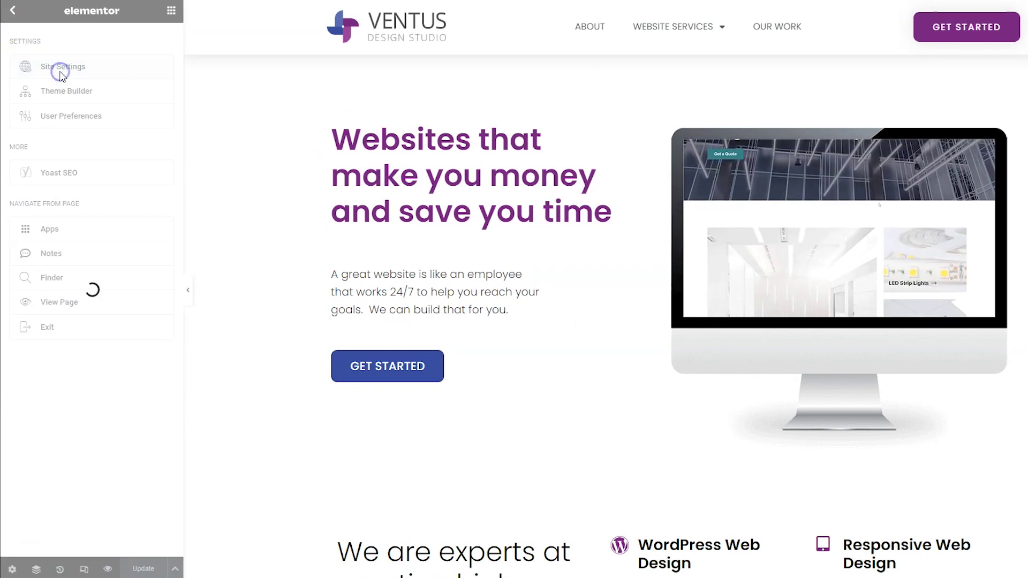
{"action": "left_click", "coordinate": [73, 70]}
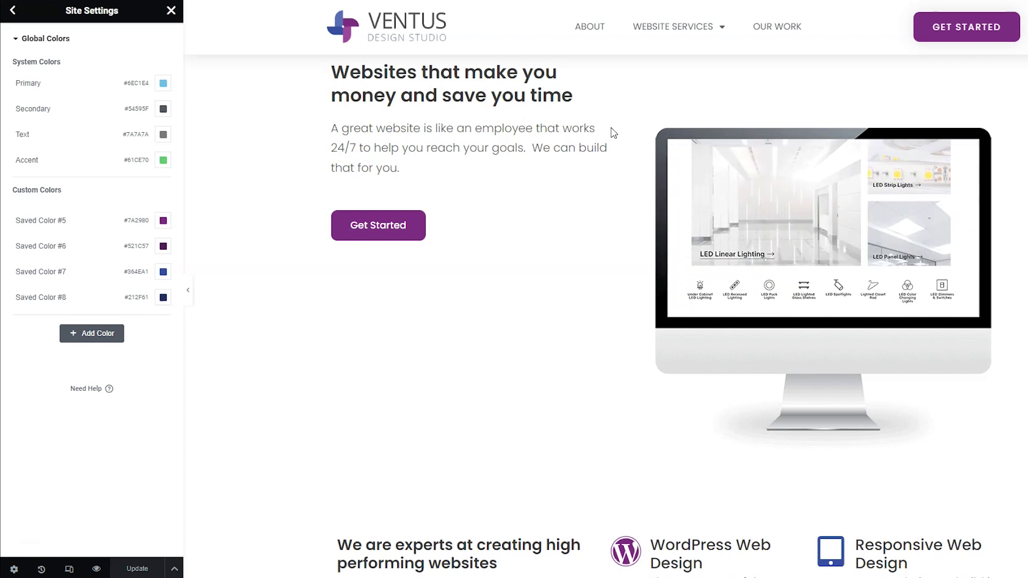
{"action": "left_click", "coordinate": [163, 271]}
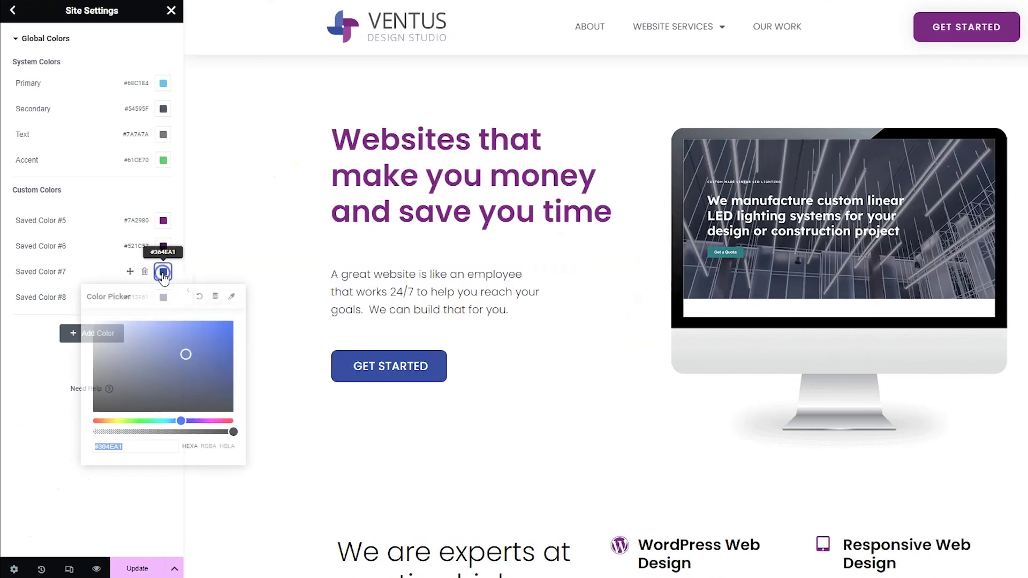
{"action": "left_click_drag", "start_coordinate": [154, 421], "coordinate": [146, 423]}
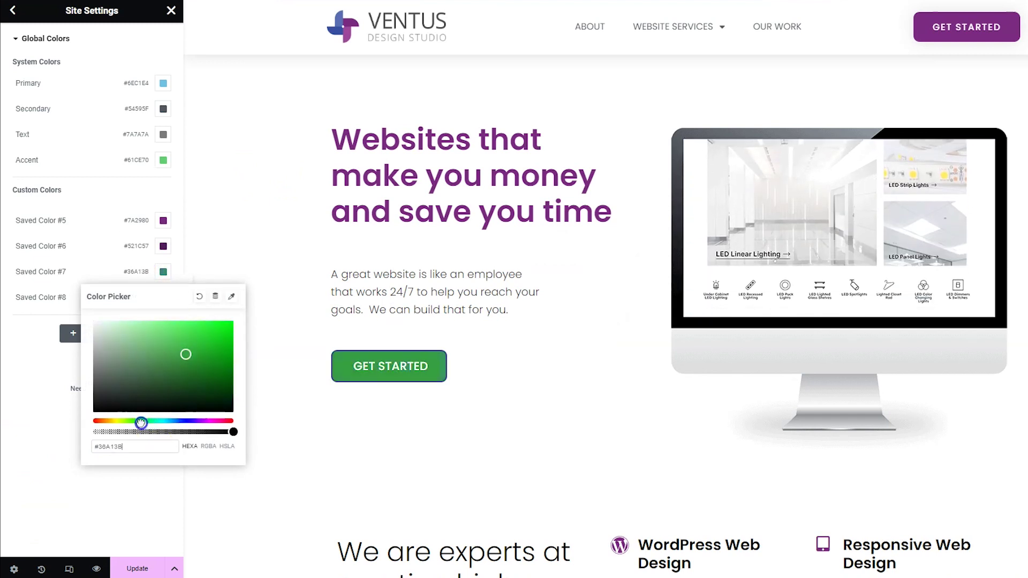
{"action": "left_click_drag", "start_coordinate": [184, 356], "coordinate": [190, 322]}
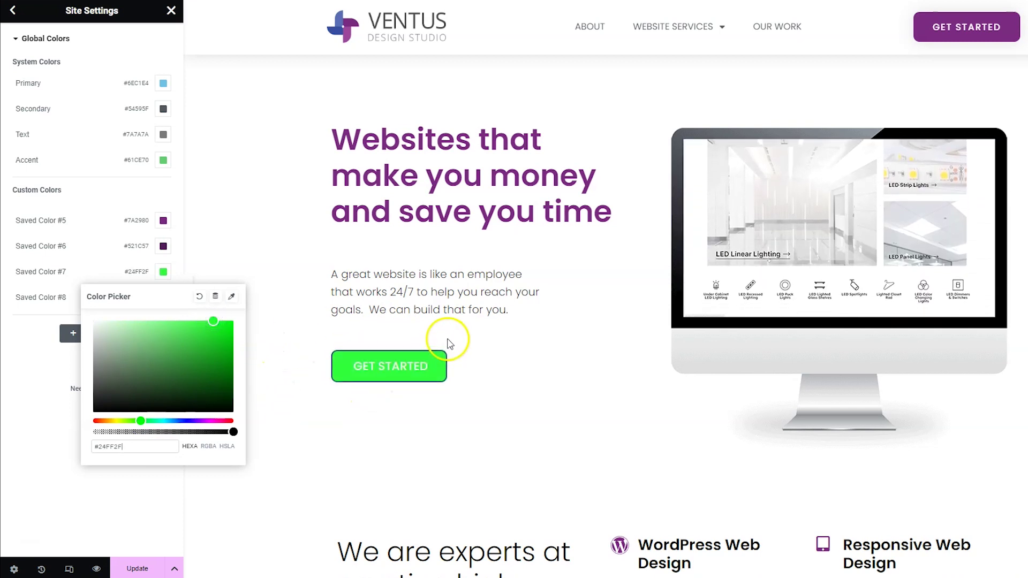
{"action": "left_click_drag", "start_coordinate": [190, 421], "coordinate": [198, 421]}
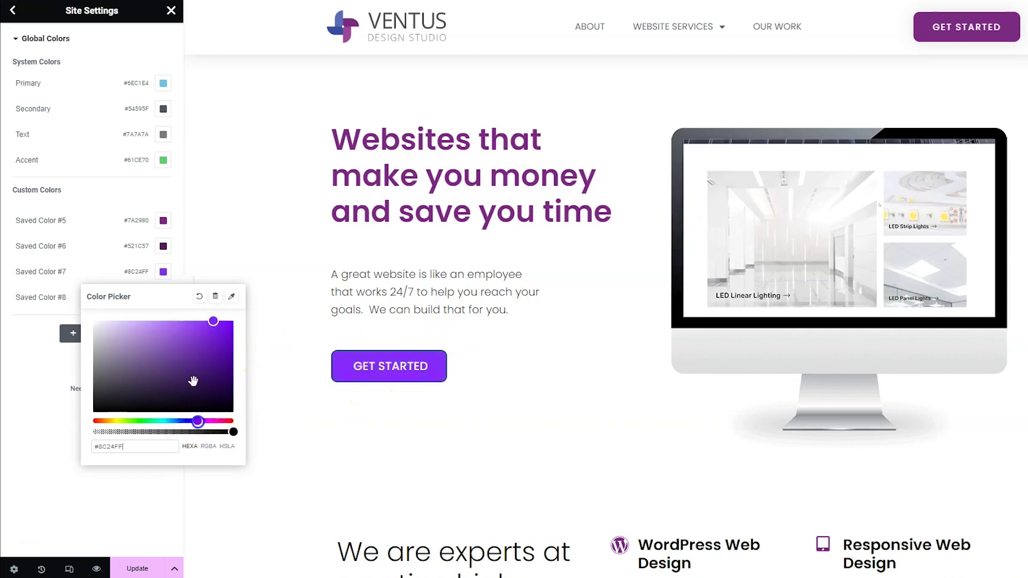
{"action": "left_click", "coordinate": [202, 373]}
{"action": "left_click_drag", "start_coordinate": [201, 373], "coordinate": [152, 334]}
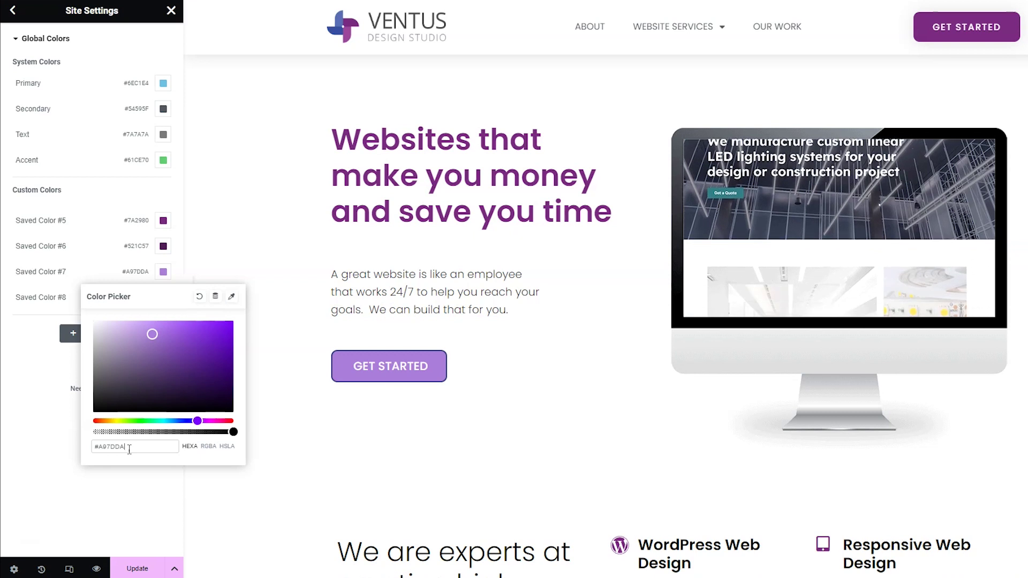
{"action": "type", "text": "#364EA1"}
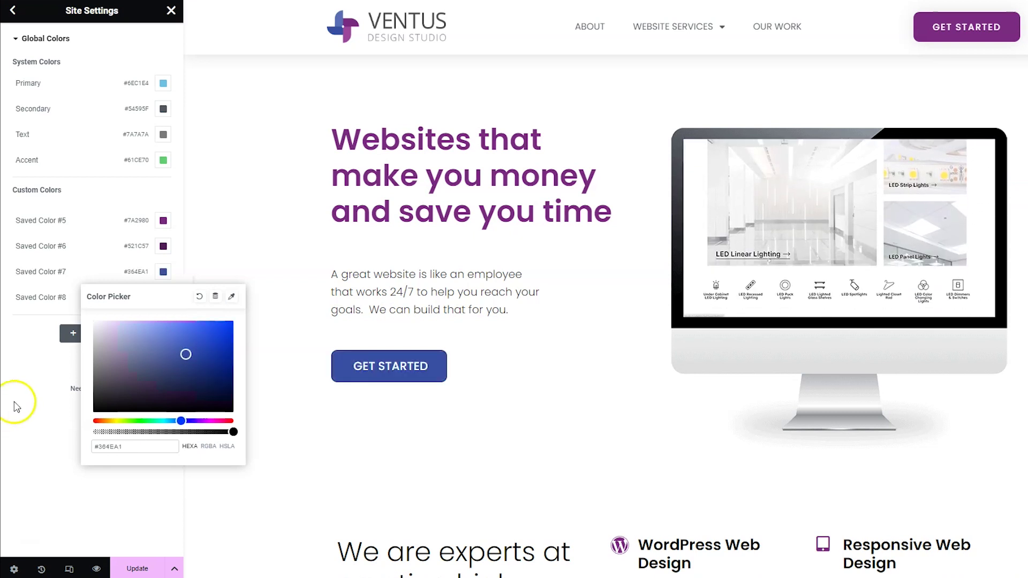
{"action": "left_click", "coordinate": [12, 409]}
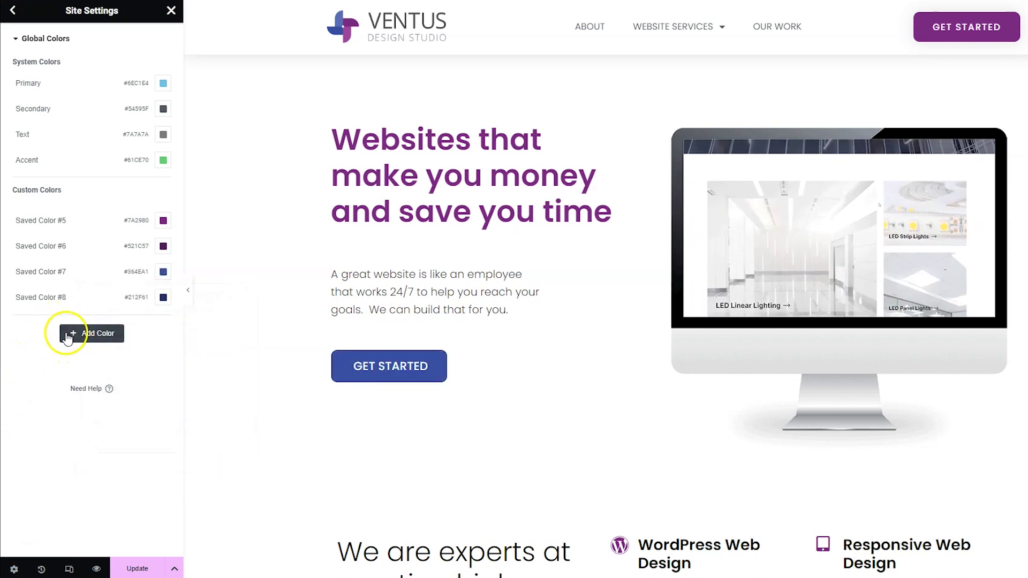
Add a custom global colour named Test set to #9B0909 and save with Update.
{"action": "left_click", "coordinate": [84, 340]}
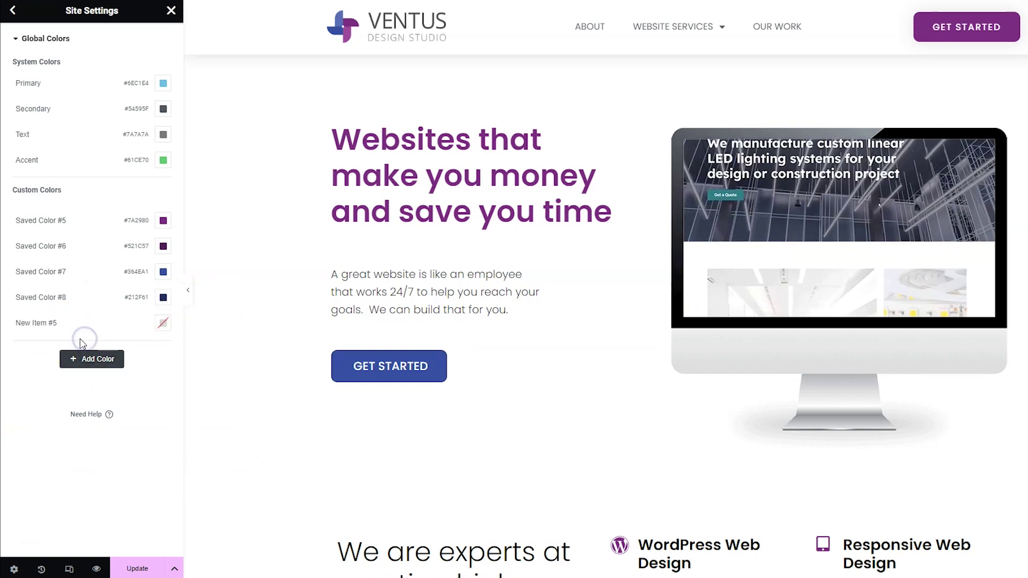
{"action": "left_click", "coordinate": [163, 323]}
{"action": "left_click", "coordinate": [214, 383]}
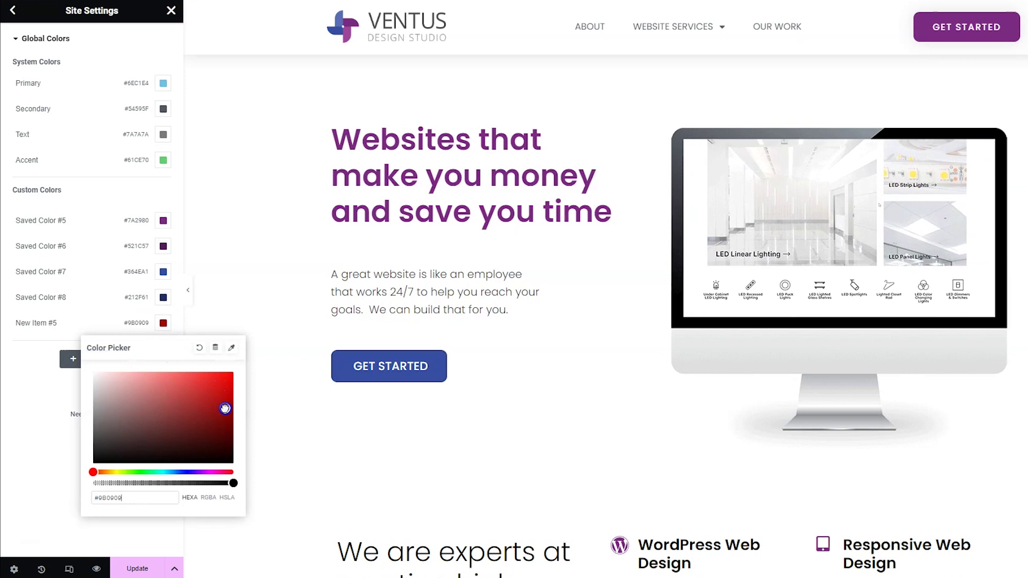
{"action": "mouse_move", "coordinate": [234, 483]}
{"action": "left_mouse_down"}
{"action": "mouse_move", "coordinate": [146, 487]}
{"action": "mouse_move", "coordinate": [234, 483]}
{"action": "left_mouse_up"}
{"action": "left_click", "coordinate": [31, 324]}
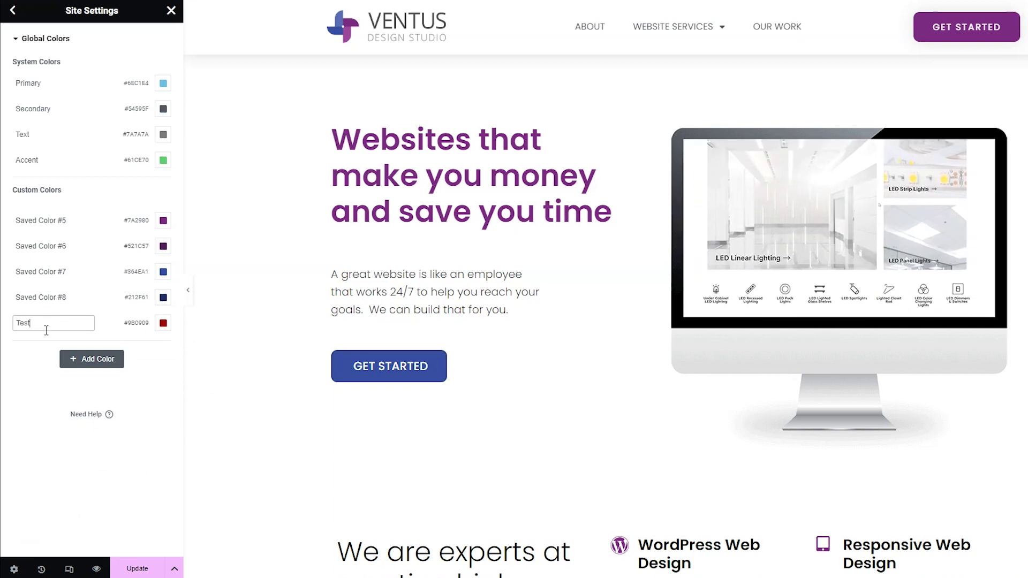
{"action": "left_click", "coordinate": [138, 569]}
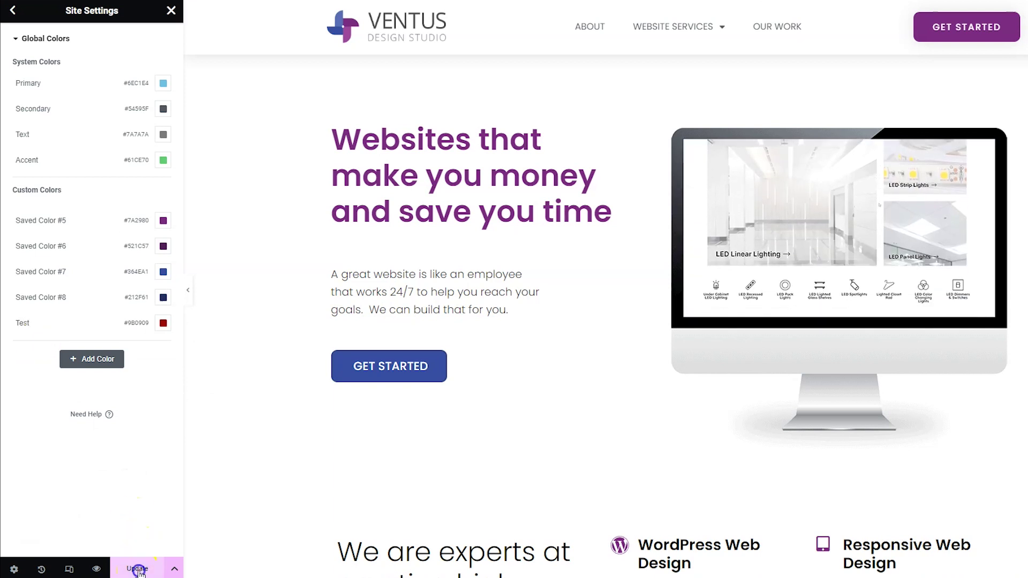
{"action": "left_click", "coordinate": [15, 10]}
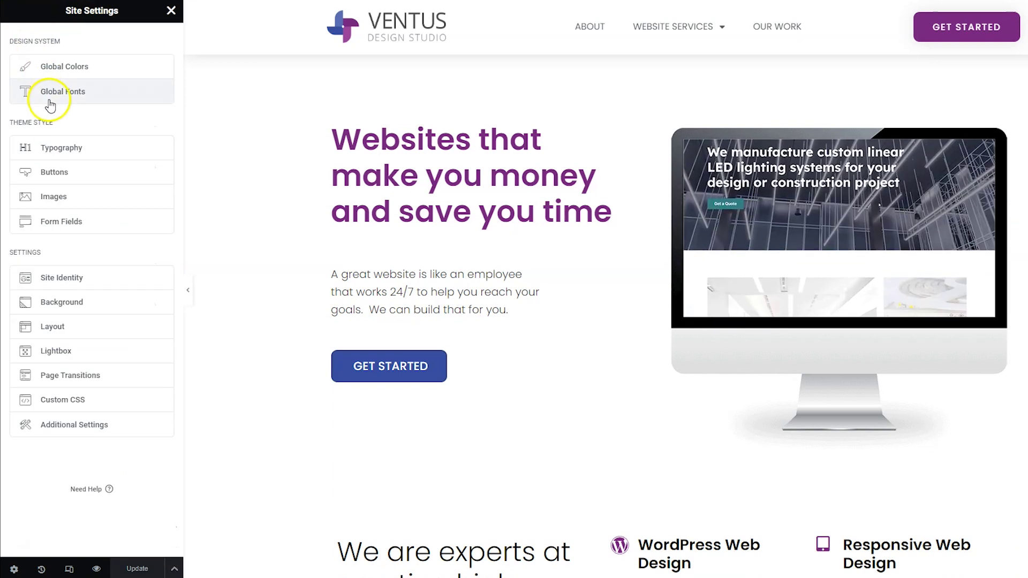
In Global Fonts, check the Primary font, then add a new custom font named Test.
{"action": "left_click", "coordinate": [50, 102]}
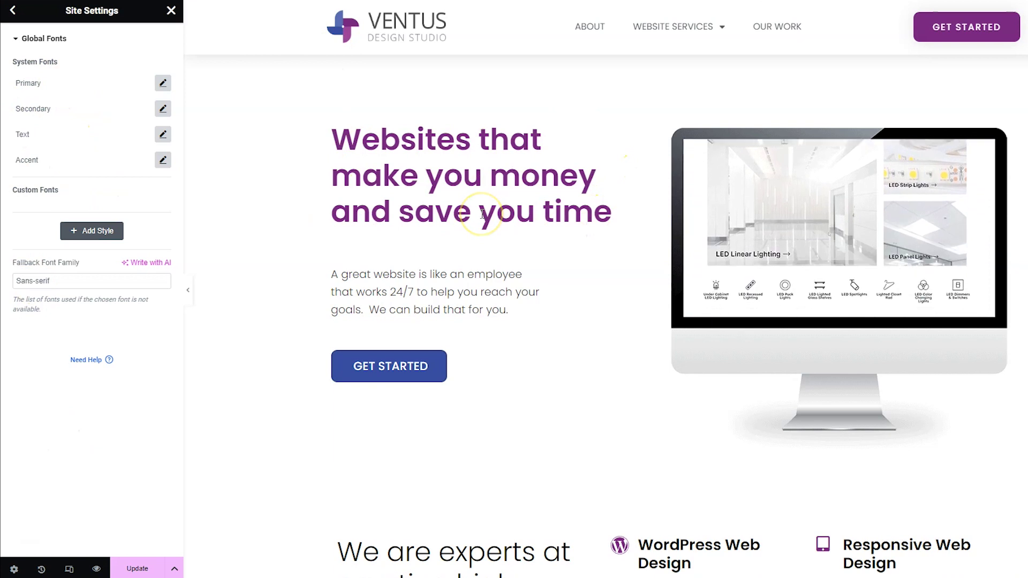
{"action": "left_click", "coordinate": [162, 84]}
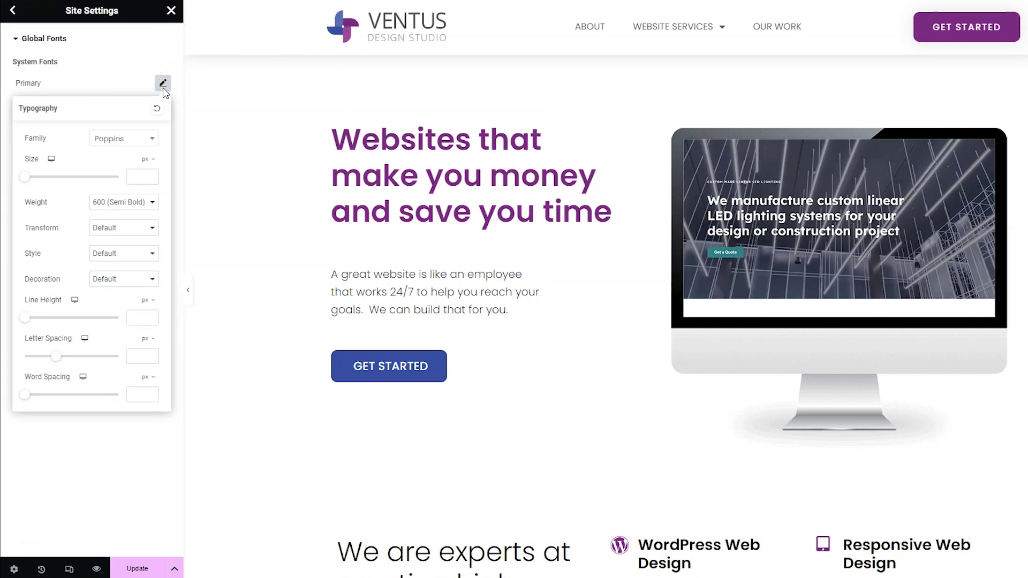
{"action": "left_click", "coordinate": [163, 84]}
{"action": "left_click", "coordinate": [79, 229]}
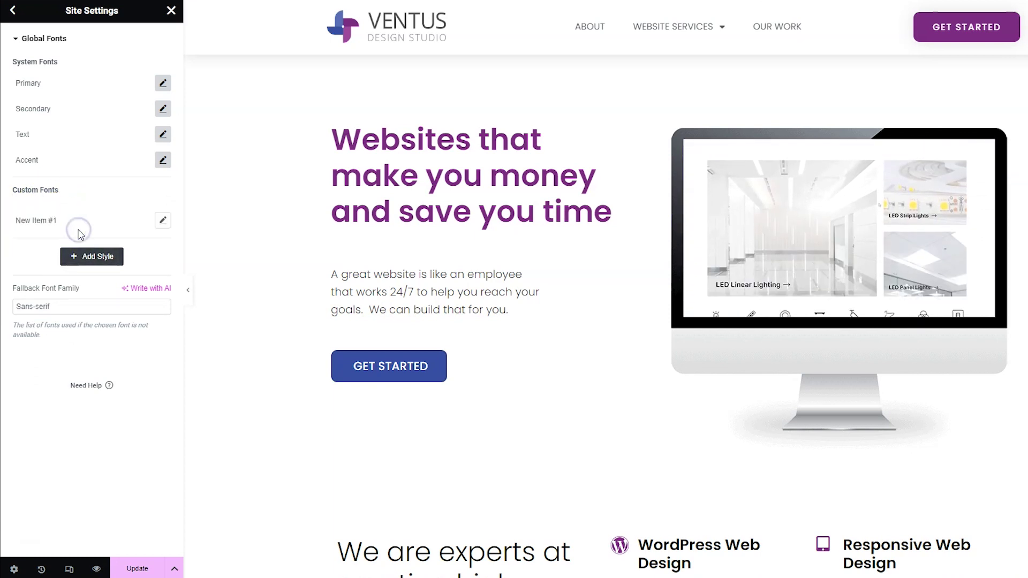
{"action": "triple_click", "coordinate": [52, 223]}
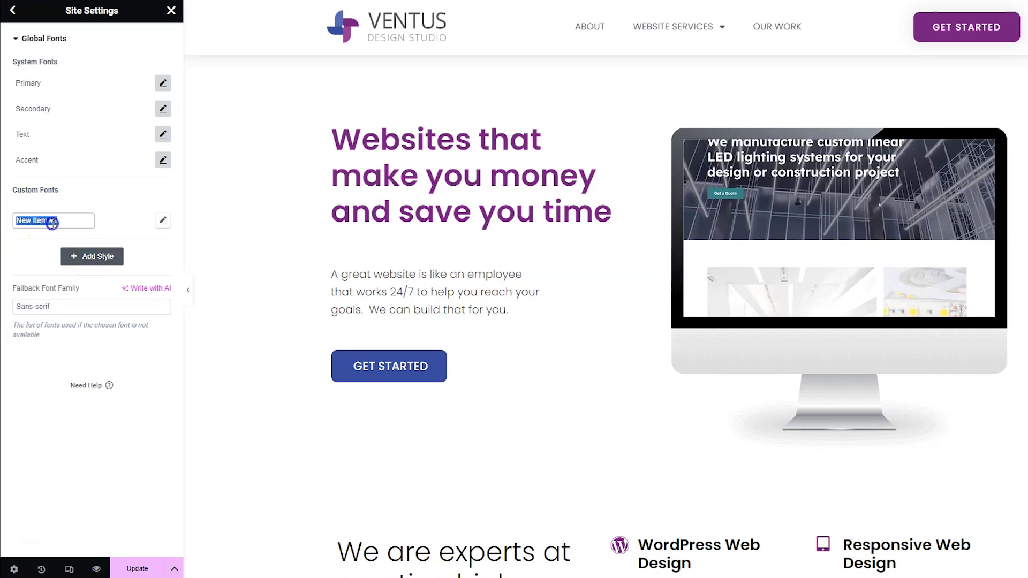
Set the Test font to Alice, size 90, weight 700 (Bold), Capitalize, then save and close.
{"action": "left_click", "coordinate": [164, 222]}
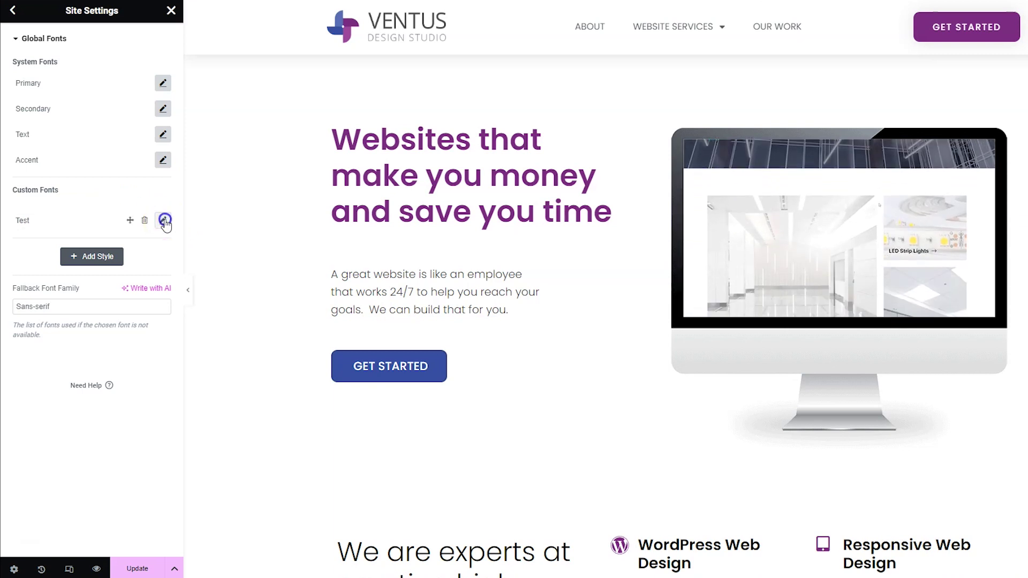
{"action": "left_click", "coordinate": [109, 276]}
{"action": "scroll", "coordinate": [118, 394], "scroll_direction": "down", "scroll_amount": 6}
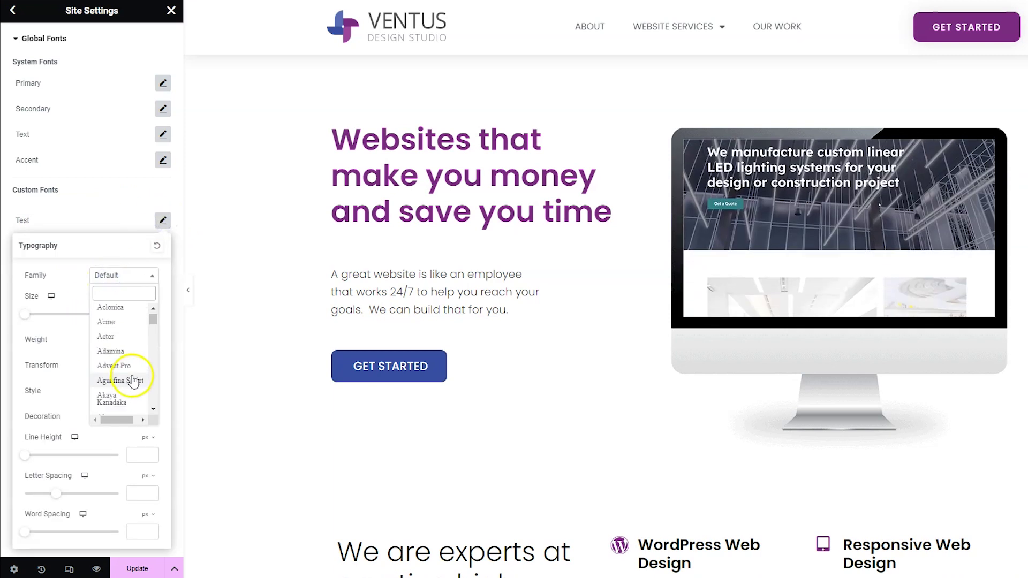
{"action": "left_click", "coordinate": [124, 379]}
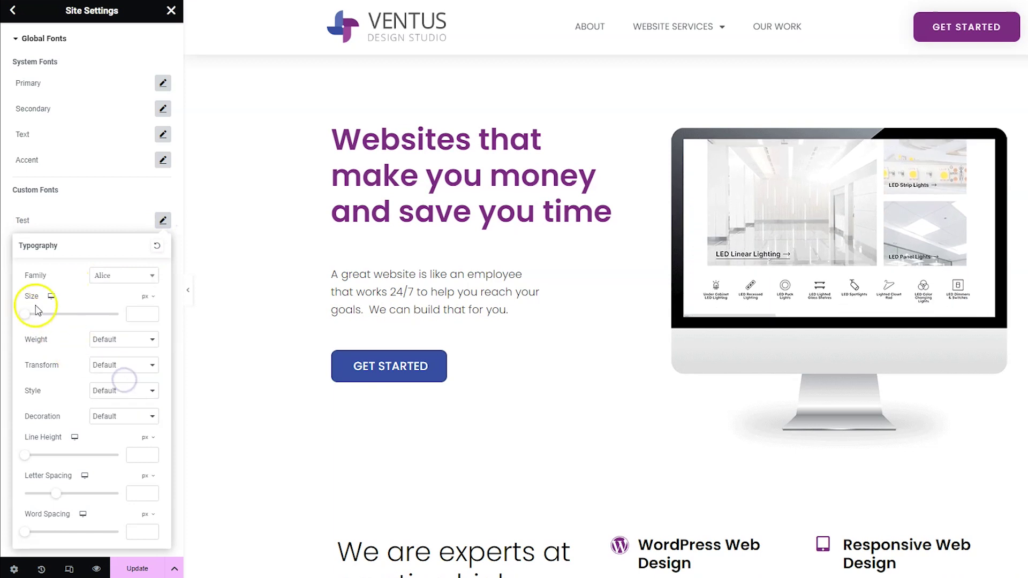
{"action": "mouse_move", "coordinate": [63, 316]}
{"action": "left_mouse_down"}
{"action": "mouse_move", "coordinate": [32, 301]}
{"action": "mouse_move", "coordinate": [67, 315]}
{"action": "left_mouse_up"}
{"action": "left_click", "coordinate": [123, 339]}
{"action": "left_click", "coordinate": [130, 411]}
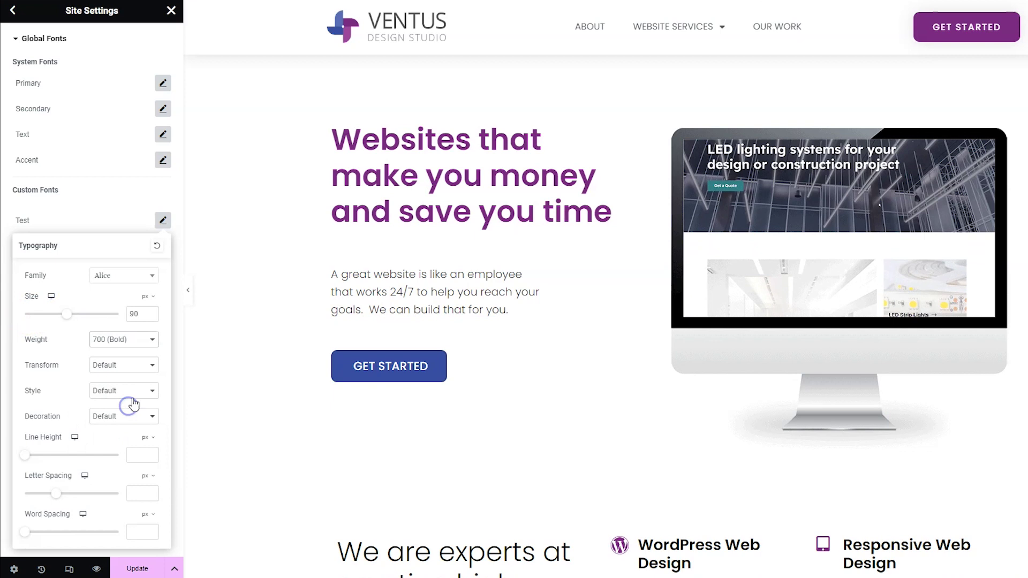
{"action": "left_click", "coordinate": [112, 365]}
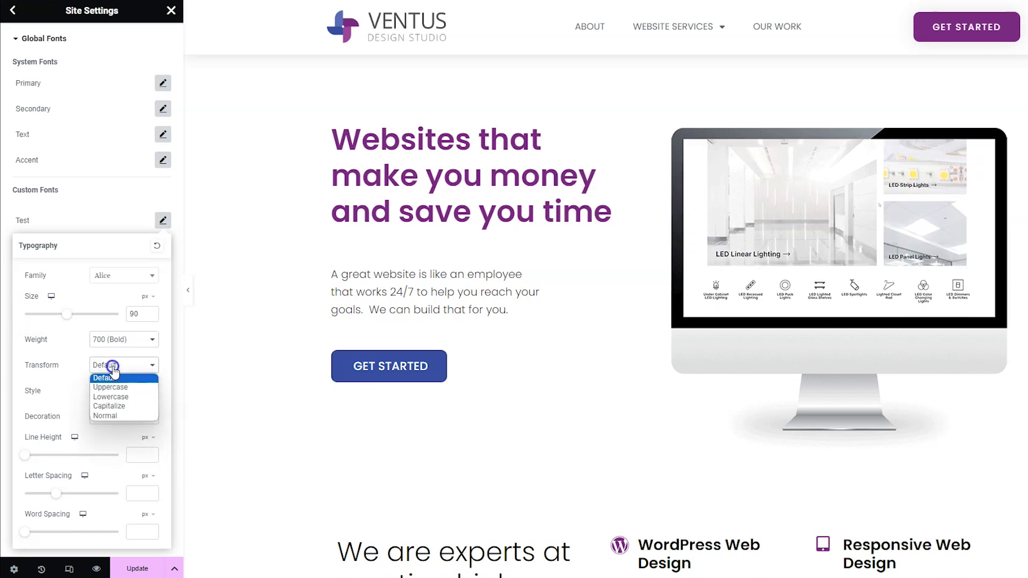
{"action": "left_click", "coordinate": [125, 416]}
{"action": "left_click", "coordinate": [11, 292]}
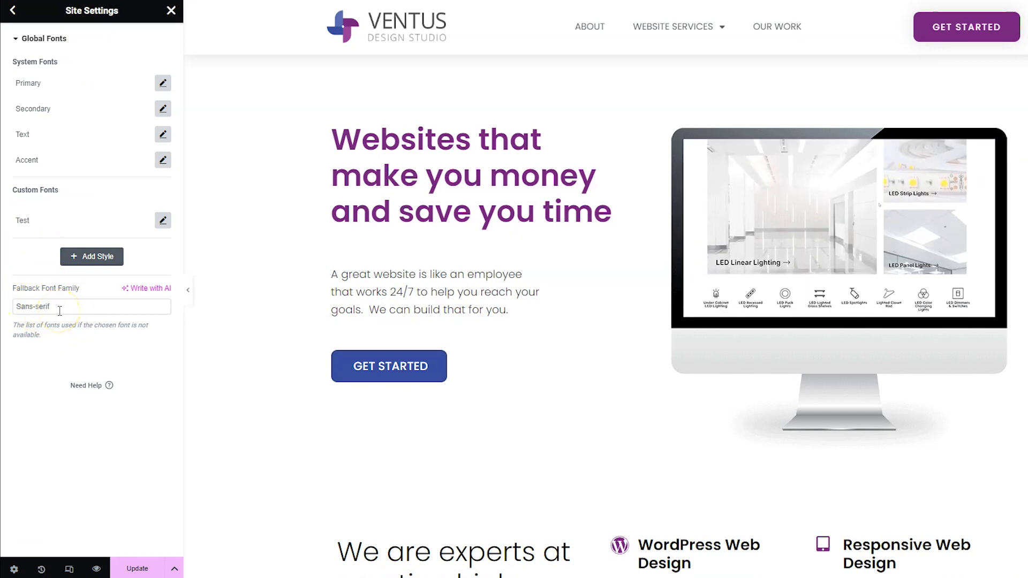
{"action": "left_click", "coordinate": [146, 572]}
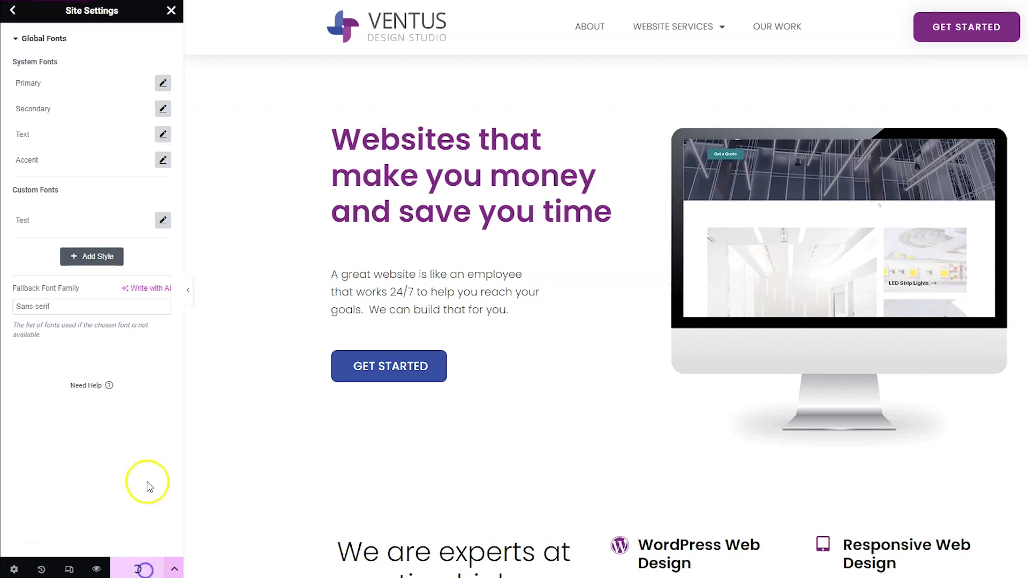
{"action": "left_click", "coordinate": [171, 11]}
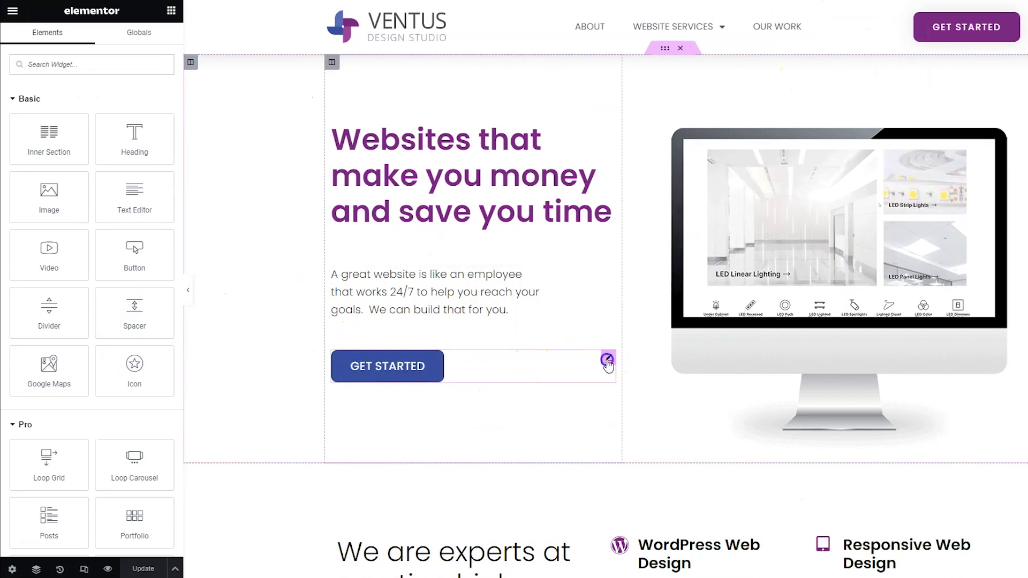
Apply the red Test global colour to the Get Started button's background.
{"action": "left_click", "coordinate": [609, 359]}
{"action": "left_click", "coordinate": [90, 45]}
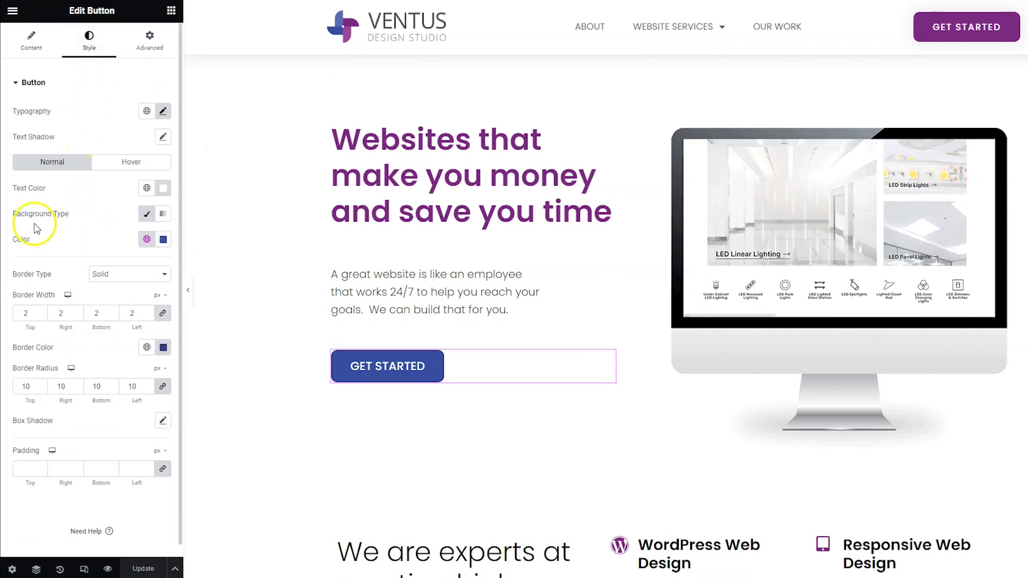
{"action": "left_click", "coordinate": [146, 241]}
{"action": "scroll", "coordinate": [115, 356], "scroll_direction": "down", "scroll_amount": 5}
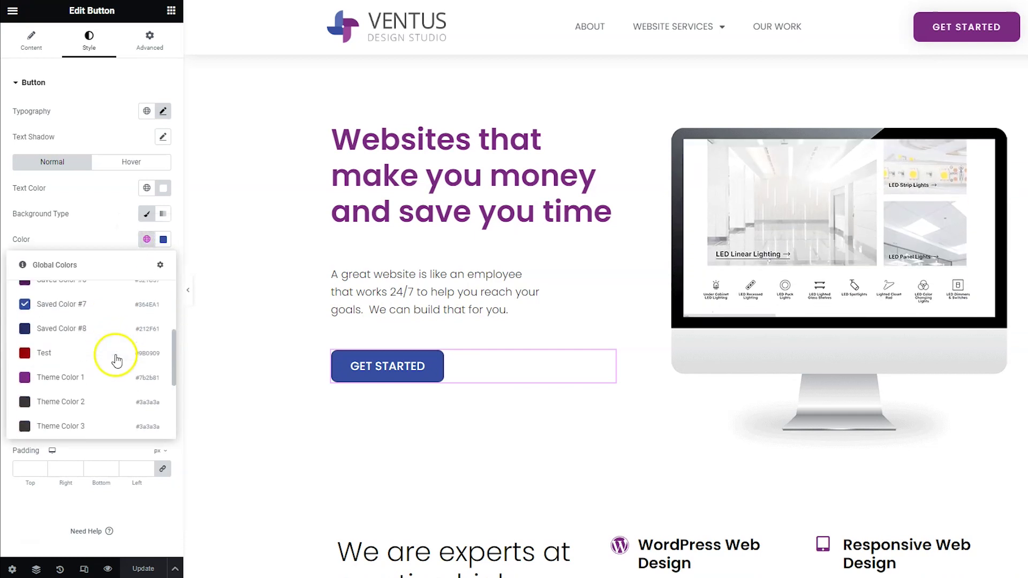
{"action": "scroll", "coordinate": [109, 366], "scroll_direction": "up", "scroll_amount": 1}
{"action": "scroll", "coordinate": [102, 363], "scroll_direction": "up", "scroll_amount": 2}
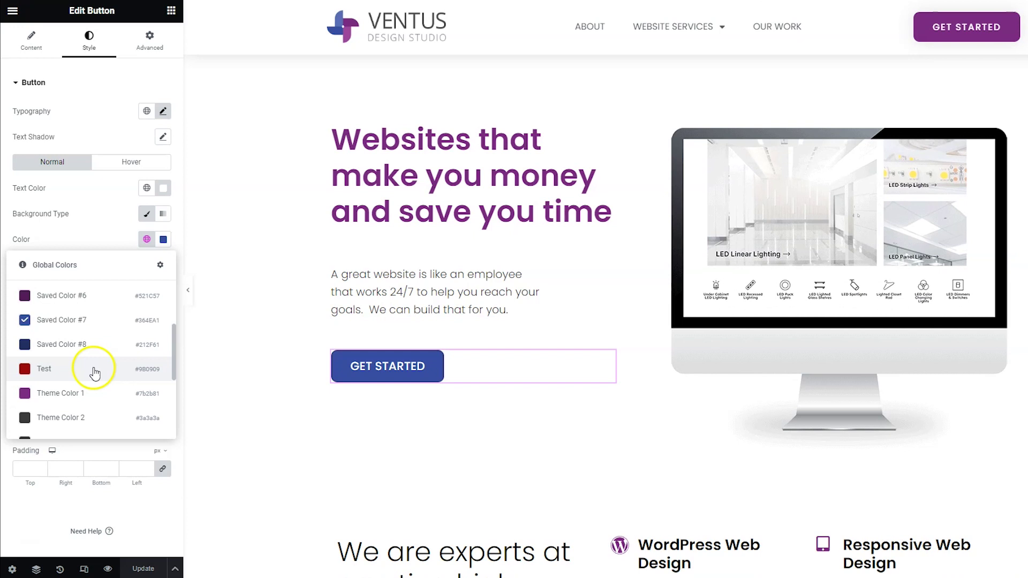
{"action": "left_click", "coordinate": [95, 369]}
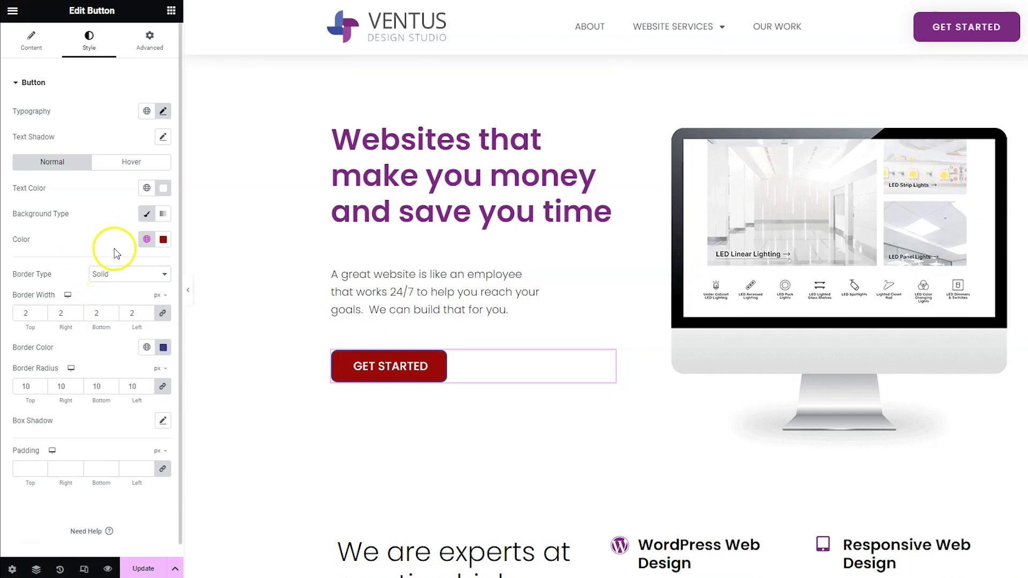
Switch the button background back to the global Saved Color #7.
{"action": "left_click", "coordinate": [147, 240]}
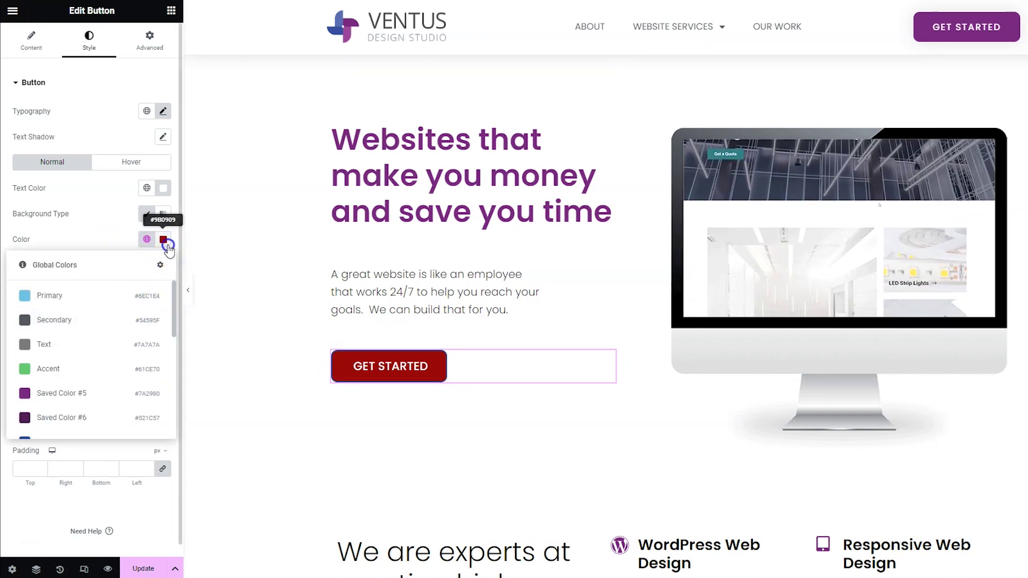
{"action": "left_click", "coordinate": [163, 240]}
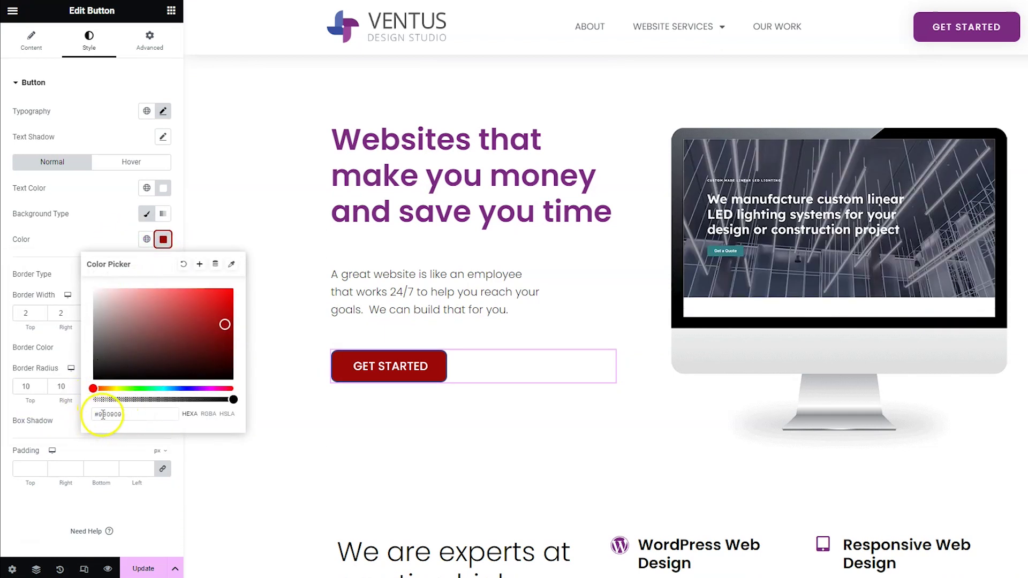
{"action": "left_click", "coordinate": [147, 239]}
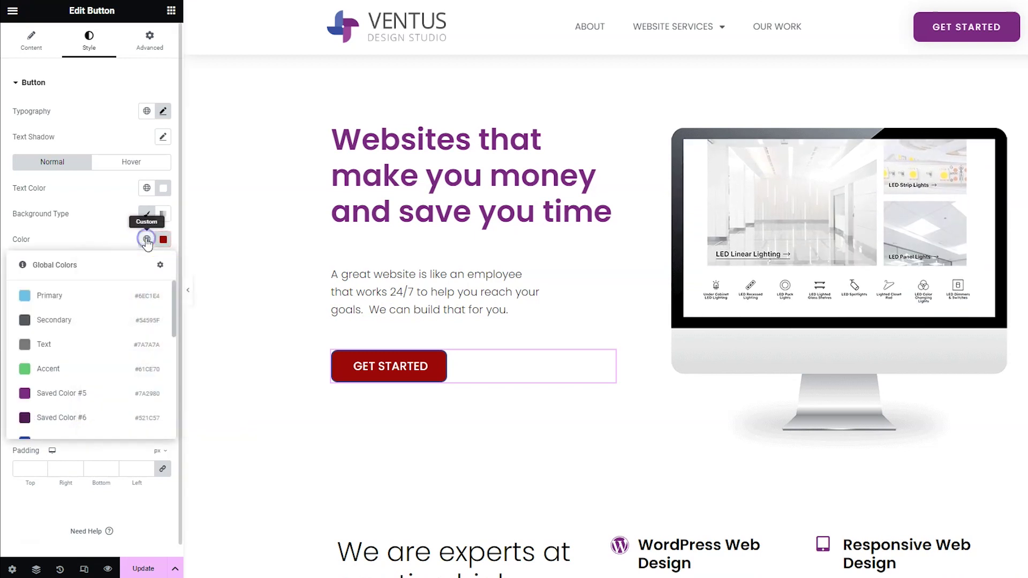
{"action": "scroll", "coordinate": [112, 341], "scroll_direction": "down", "scroll_amount": 1}
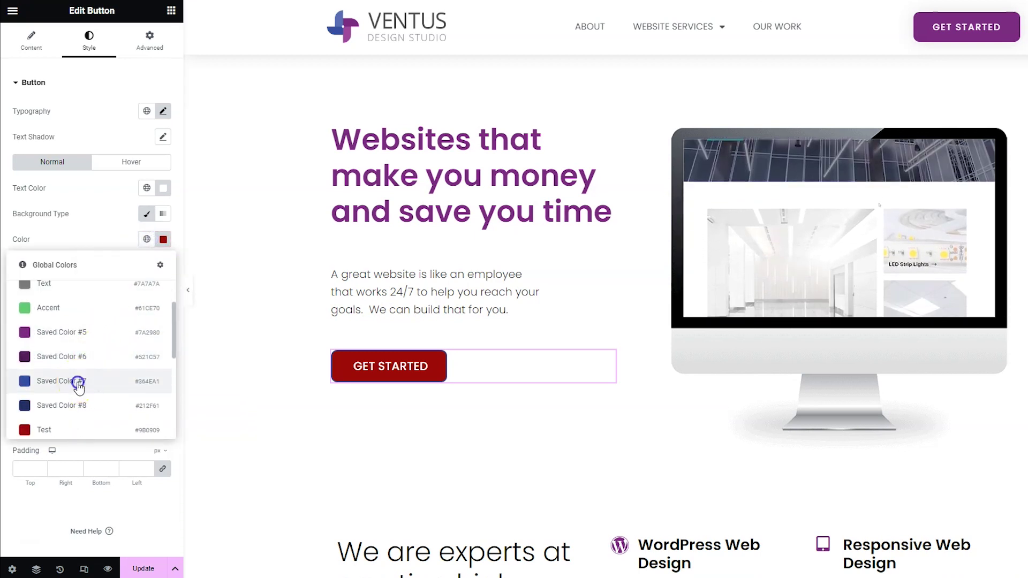
{"action": "left_click", "coordinate": [79, 381]}
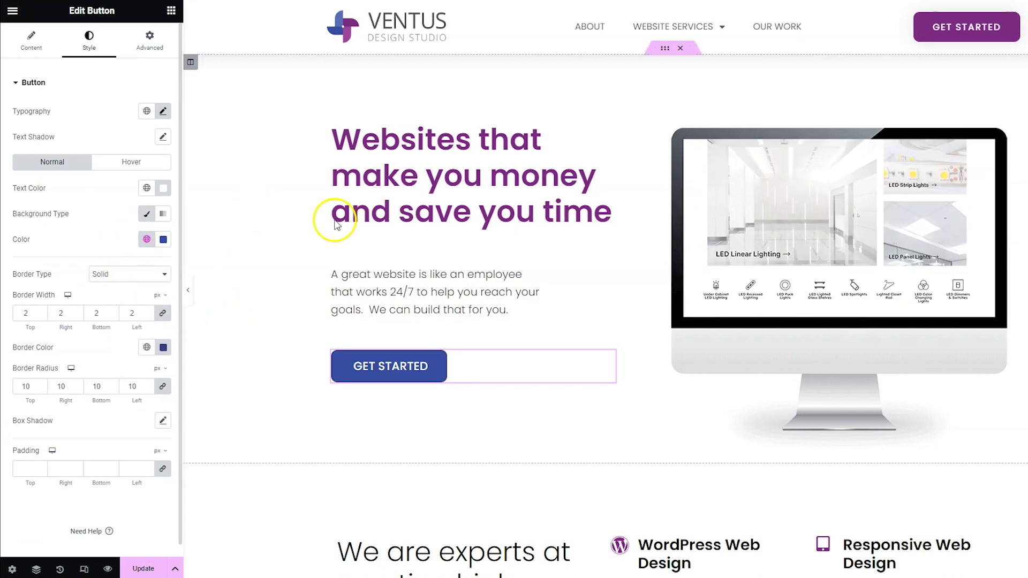
Give the Text Editor paragraph the Test global font, then reset its typography with Back to default.
{"action": "left_click", "coordinate": [609, 275]}
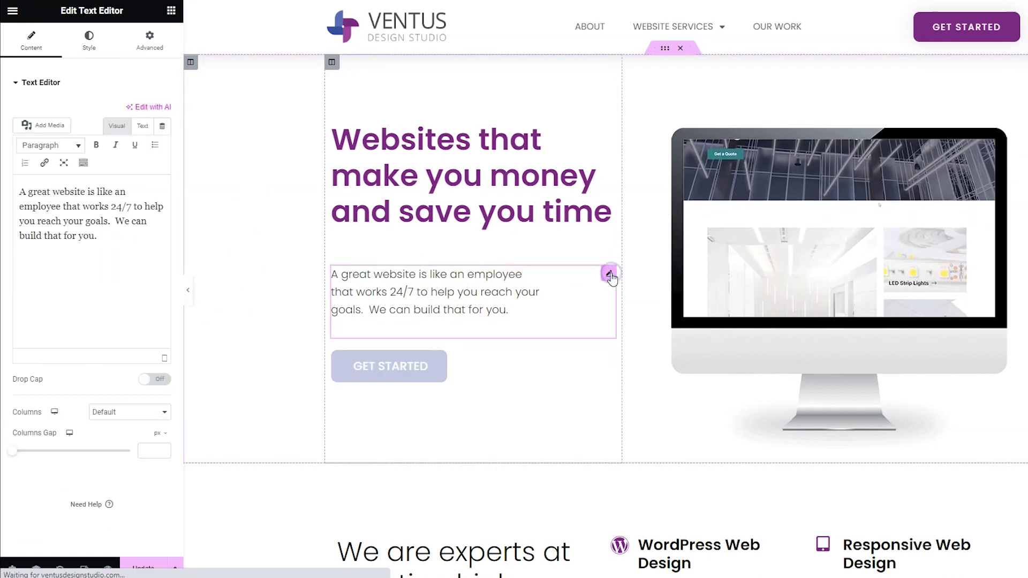
{"action": "left_click", "coordinate": [104, 43]}
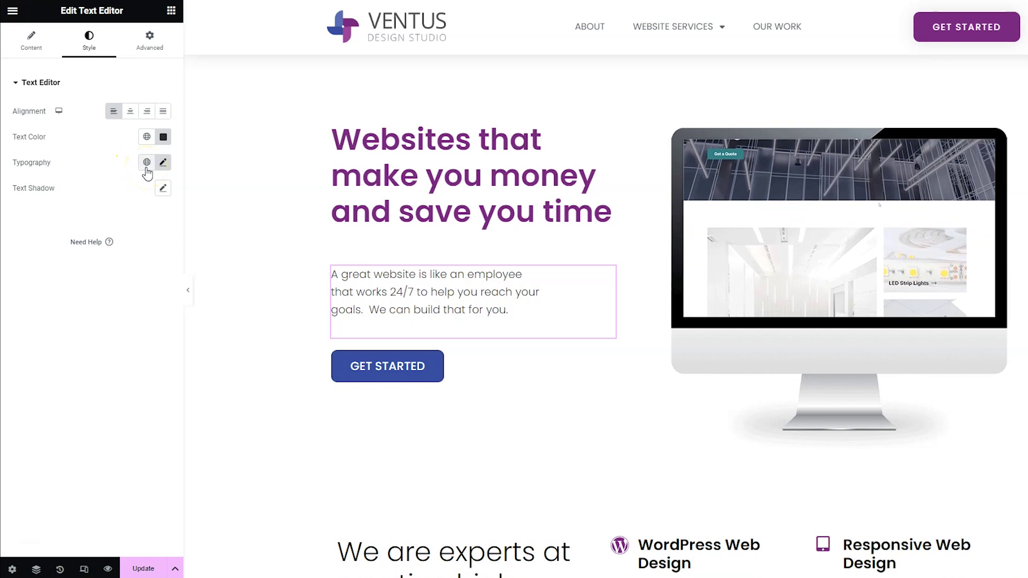
{"action": "left_click", "coordinate": [147, 163]}
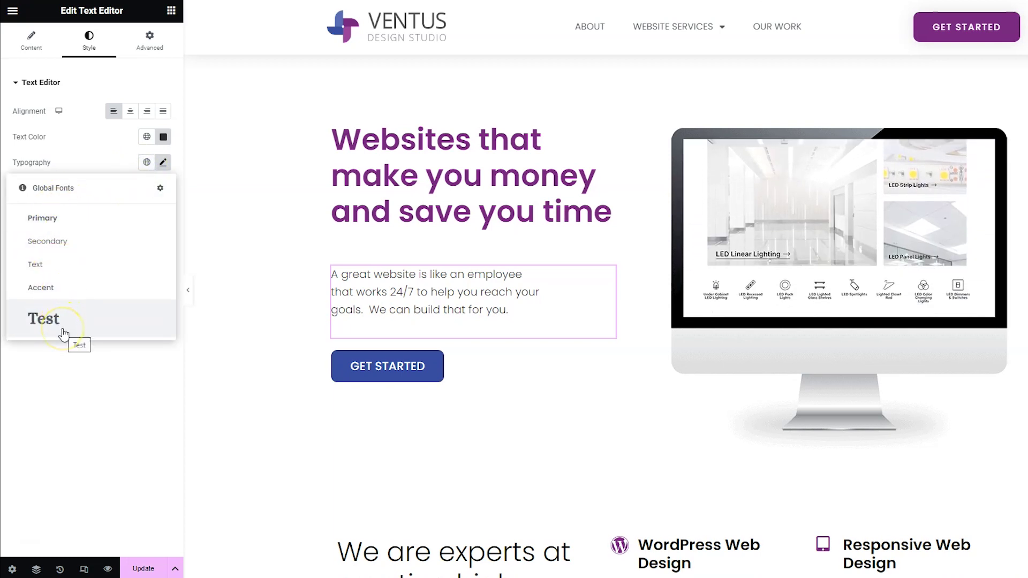
{"action": "left_click", "coordinate": [63, 331]}
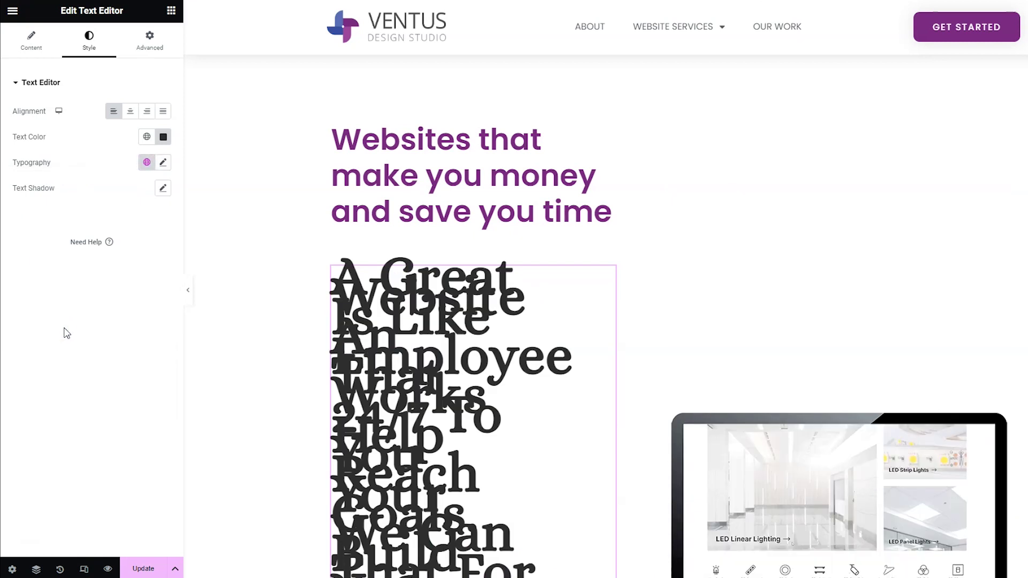
{"action": "left_click", "coordinate": [163, 163]}
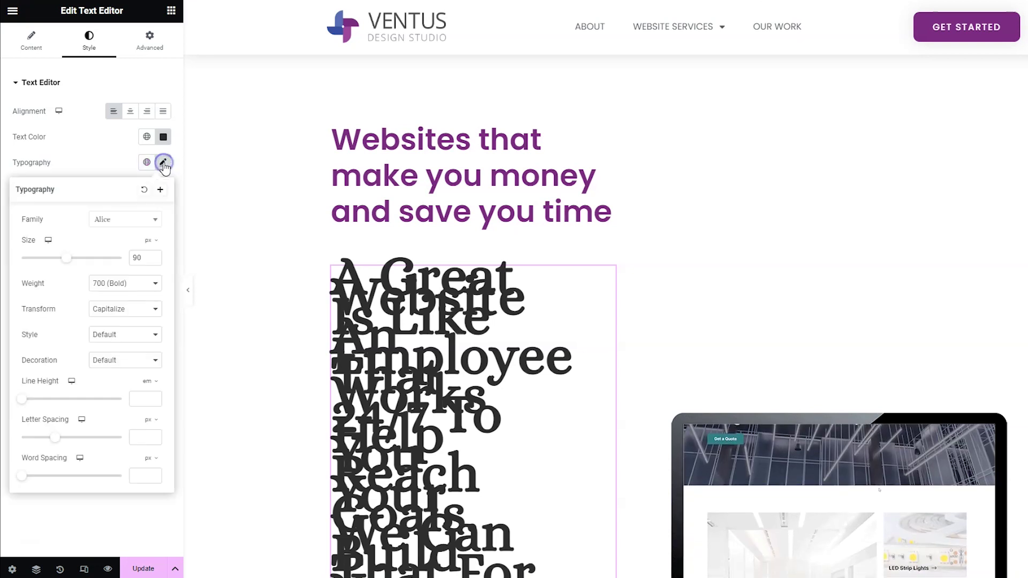
{"action": "left_click", "coordinate": [144, 191]}
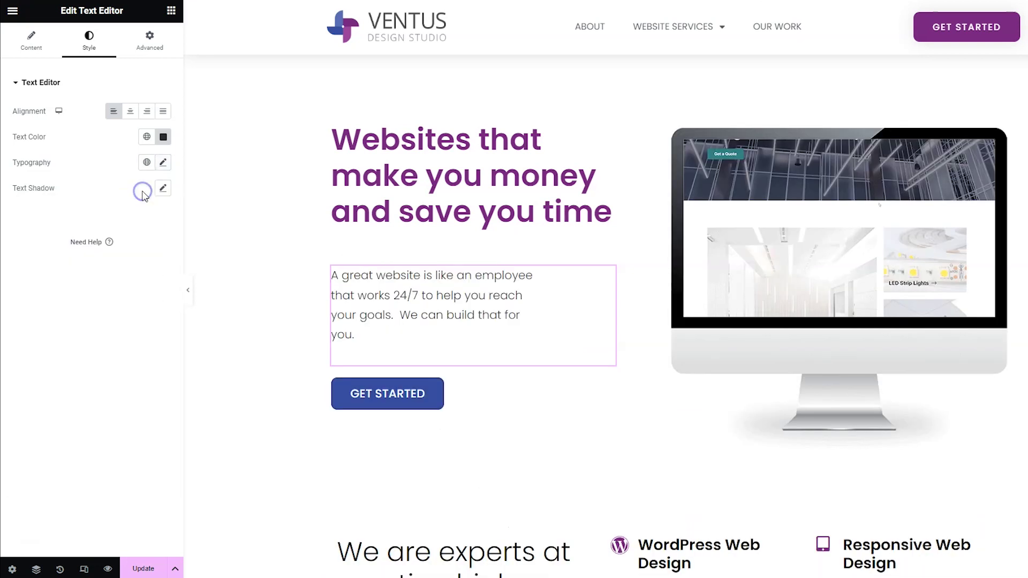